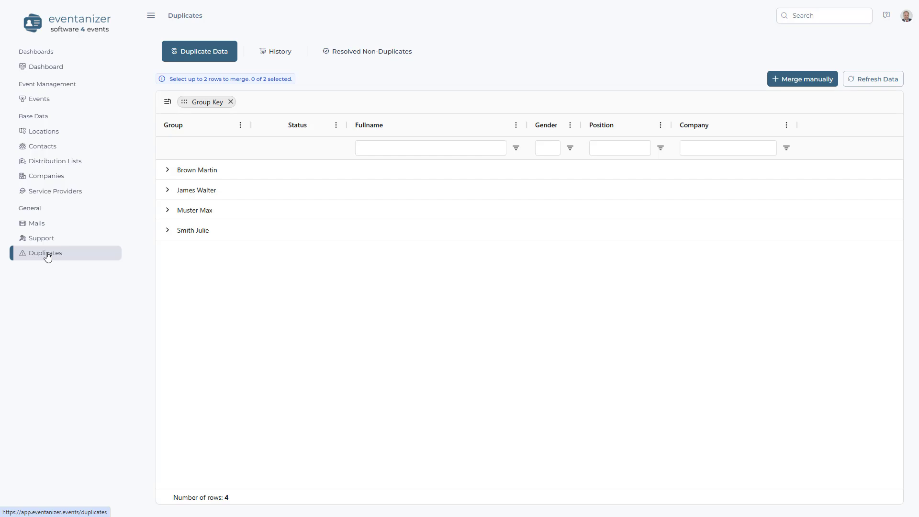
Step: Examine the contact data and event history of both contacts in the first duplicate group
{"action": "left_click", "coordinate": [167, 170]}
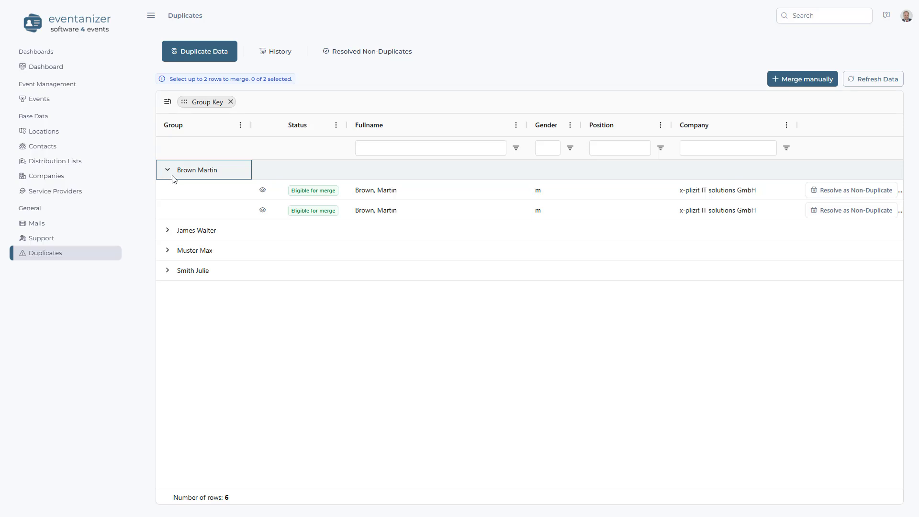
{"action": "left_click", "coordinate": [261, 193]}
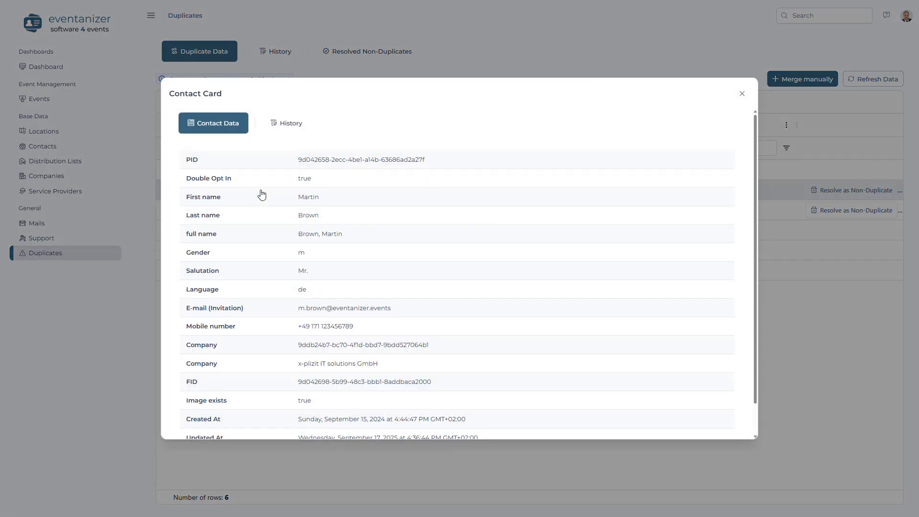
{"action": "left_click", "coordinate": [274, 131]}
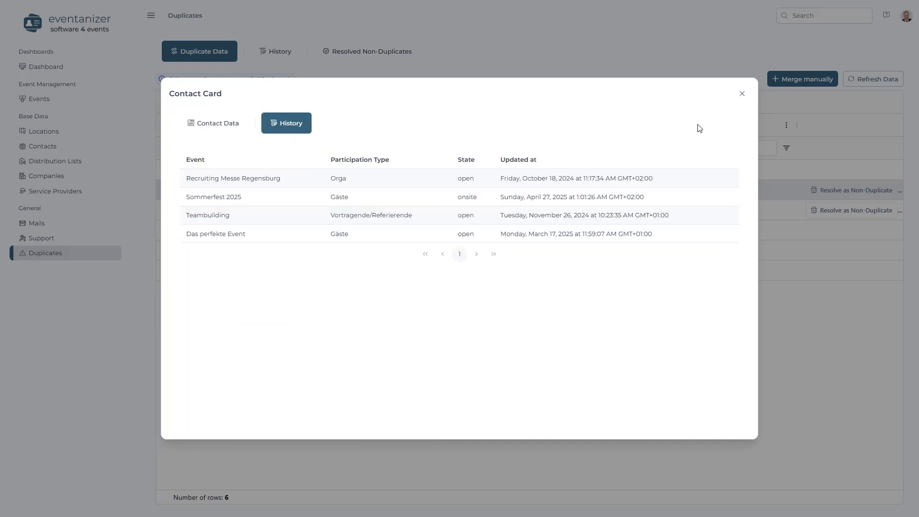
{"action": "left_click", "coordinate": [741, 94]}
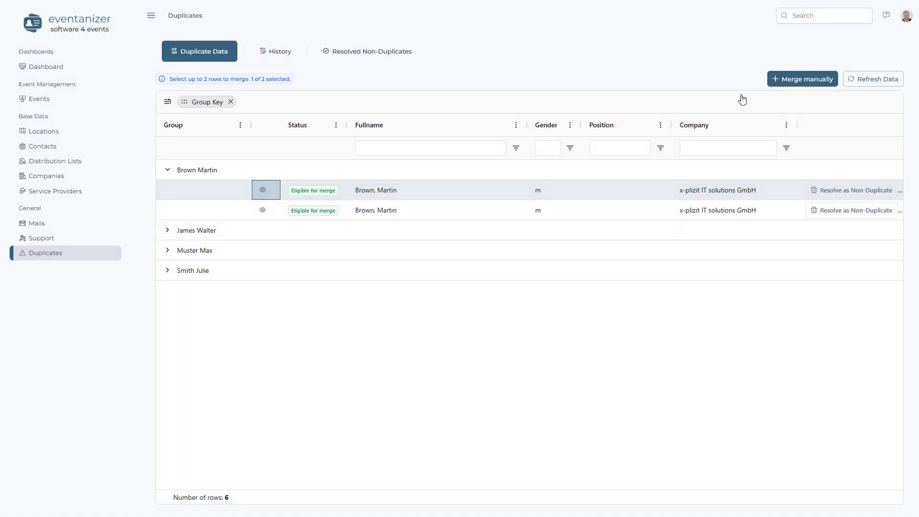
{"action": "left_click", "coordinate": [262, 210]}
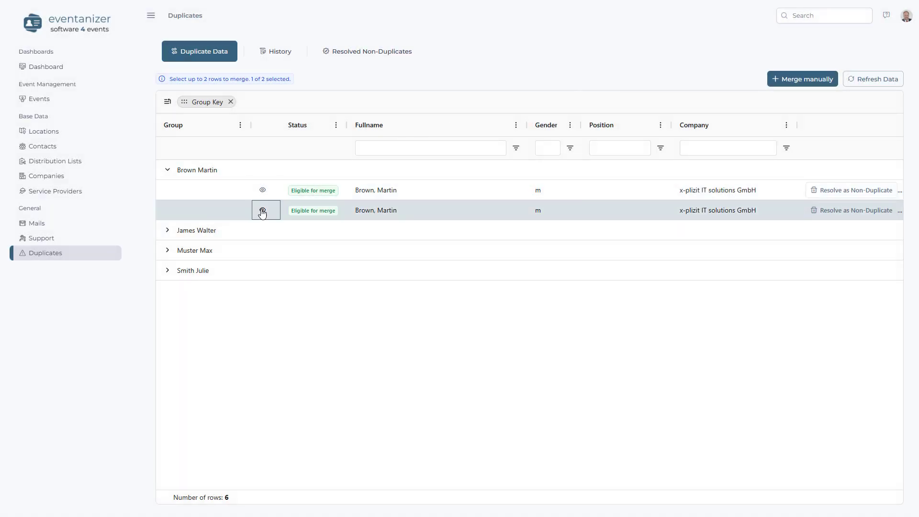
{"action": "left_click", "coordinate": [276, 132]}
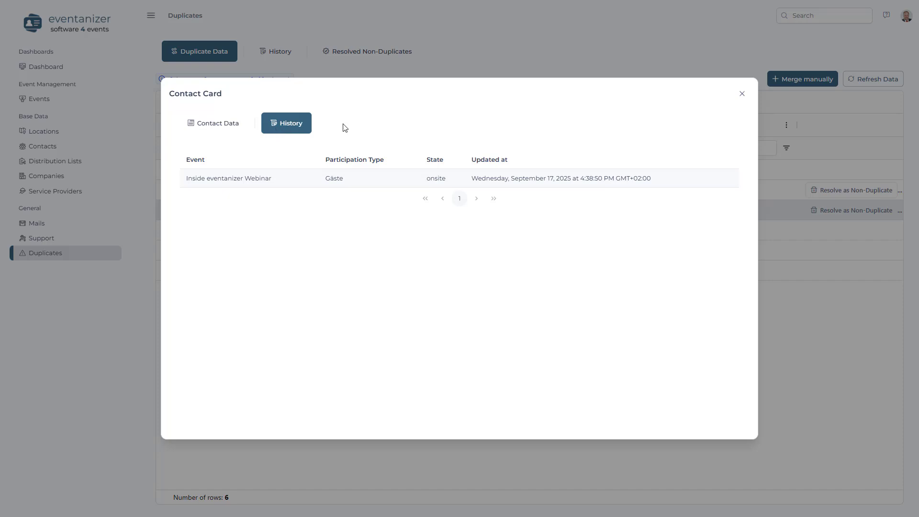
{"action": "left_click", "coordinate": [744, 94]}
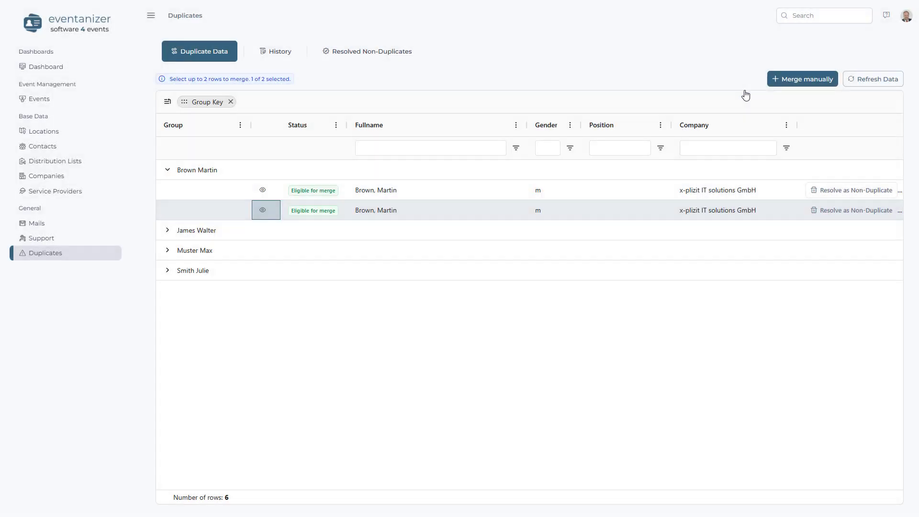
Step: Merge both contacts of the first duplicate group, keeping the second contact's invitation e-mail and the first contact's mobile number and CV
{"action": "left_click", "coordinate": [230, 197]}
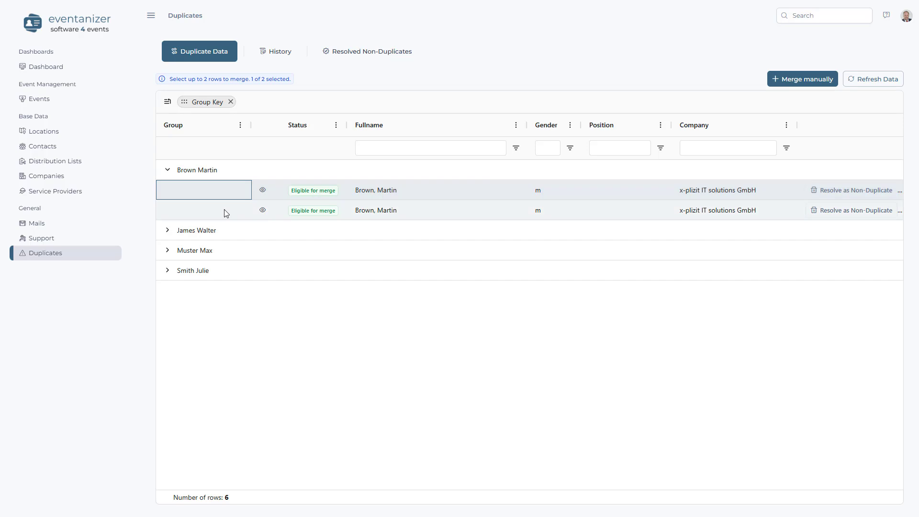
{"action": "left_click", "coordinate": [224, 208]}
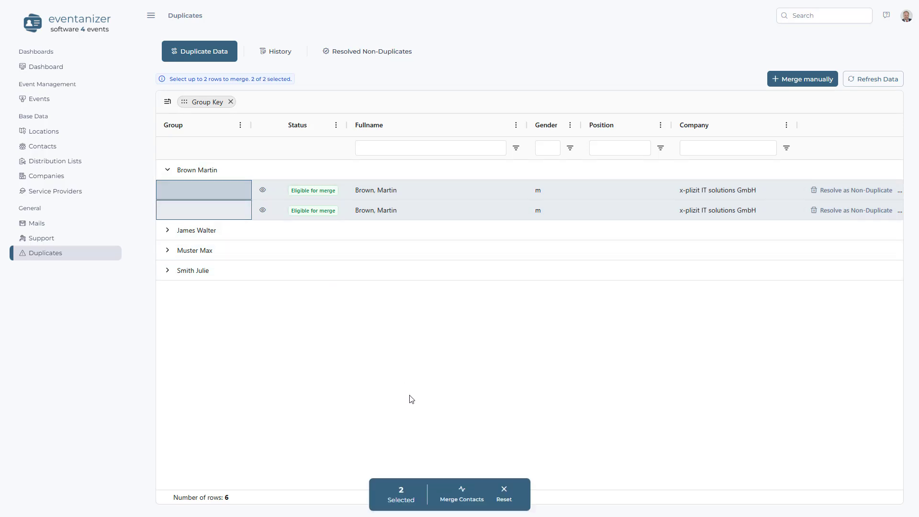
{"action": "left_click", "coordinate": [468, 499]}
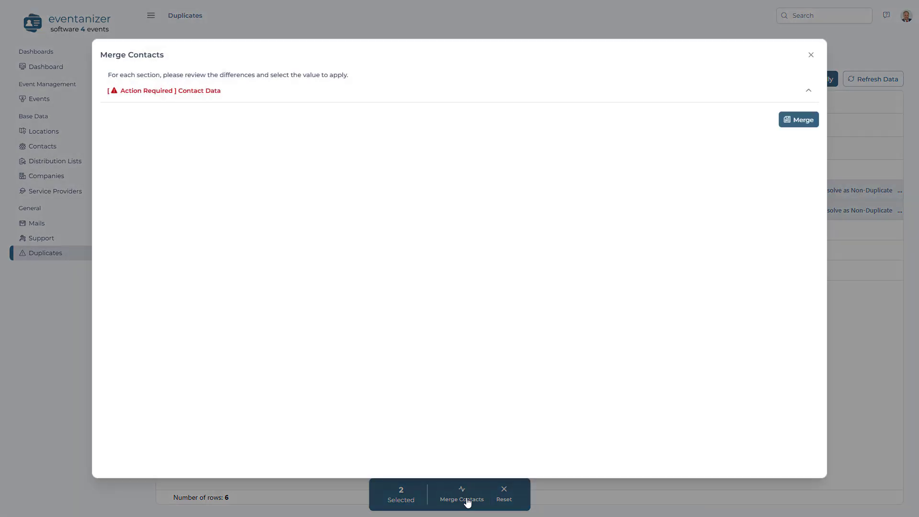
{"action": "left_click", "coordinate": [185, 94]}
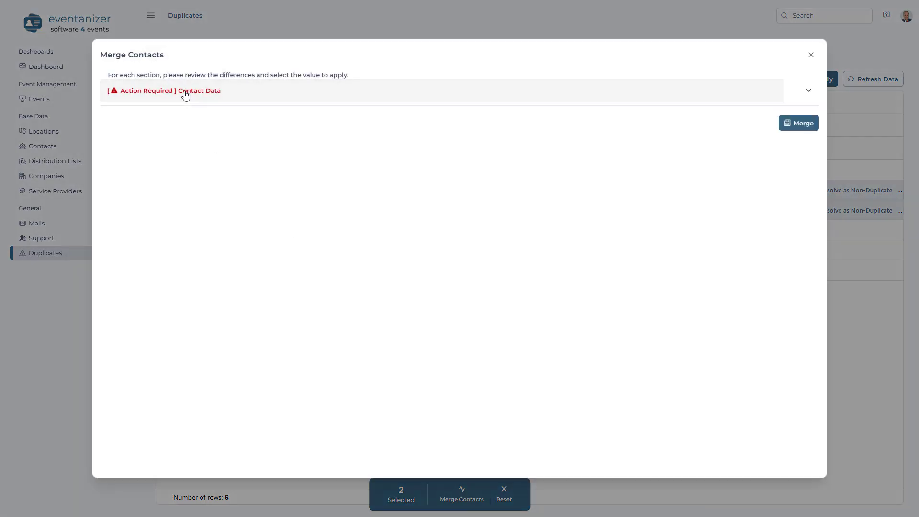
{"action": "left_click", "coordinate": [186, 94]}
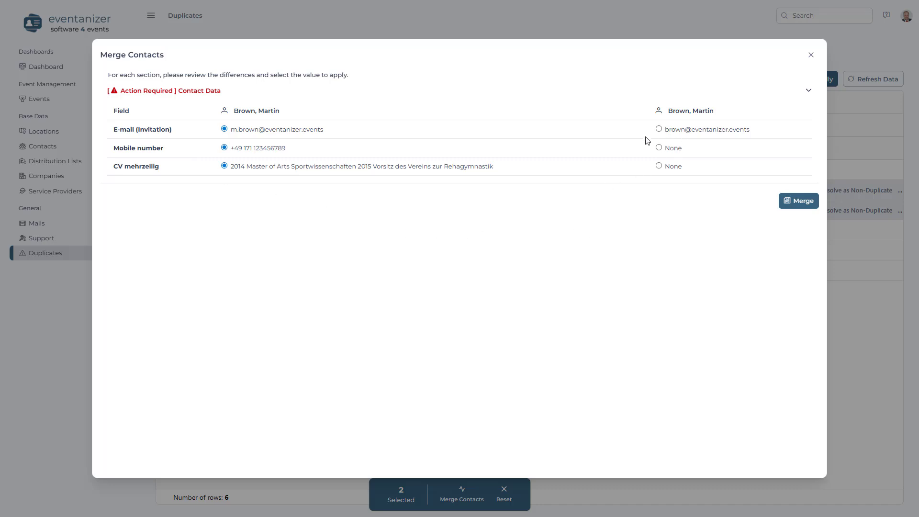
{"action": "left_click", "coordinate": [660, 129]}
{"action": "left_click", "coordinate": [797, 206]}
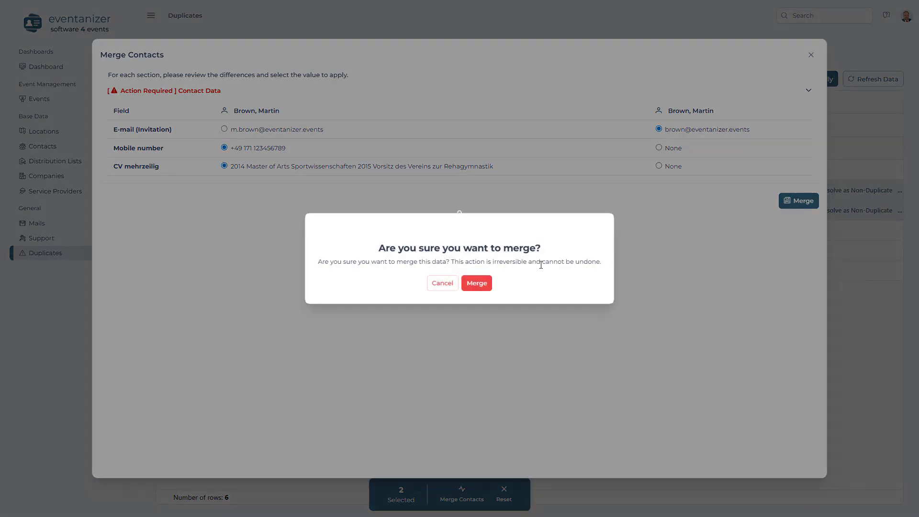
{"action": "left_click", "coordinate": [477, 283]}
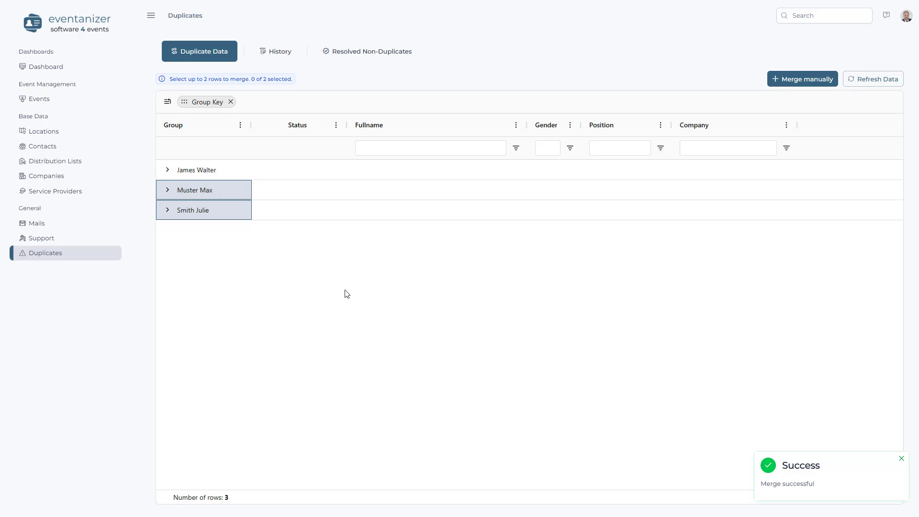
Step: Filter the contacts by the merged contact's last name and check the event history on the contact card
{"action": "left_click", "coordinate": [45, 146]}
{"action": "left_click", "coordinate": [180, 124]}
{"action": "type", "text": "bro"}
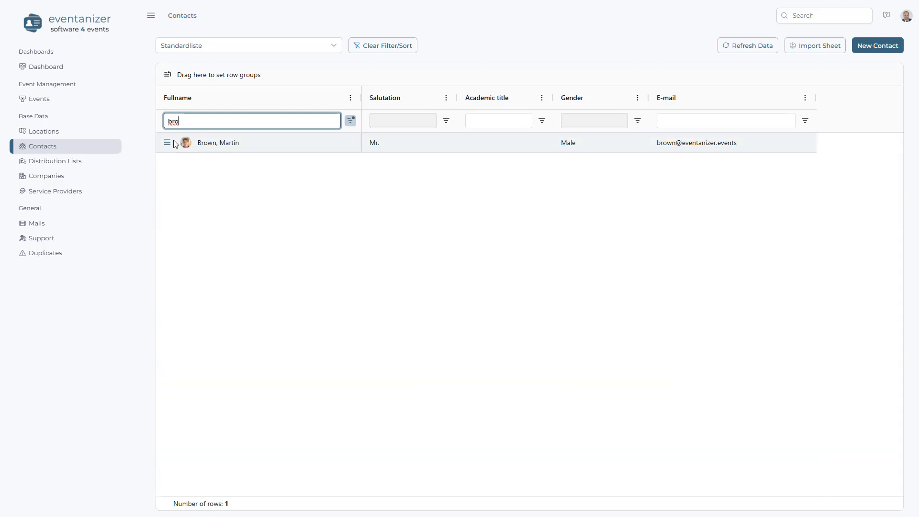
{"action": "left_click", "coordinate": [167, 143]}
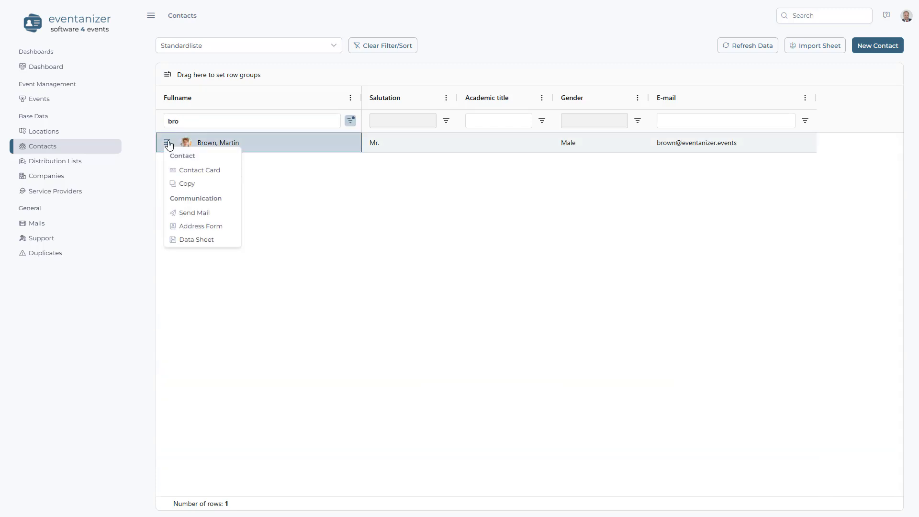
{"action": "left_click", "coordinate": [183, 170]}
{"action": "left_click", "coordinate": [876, 101]}
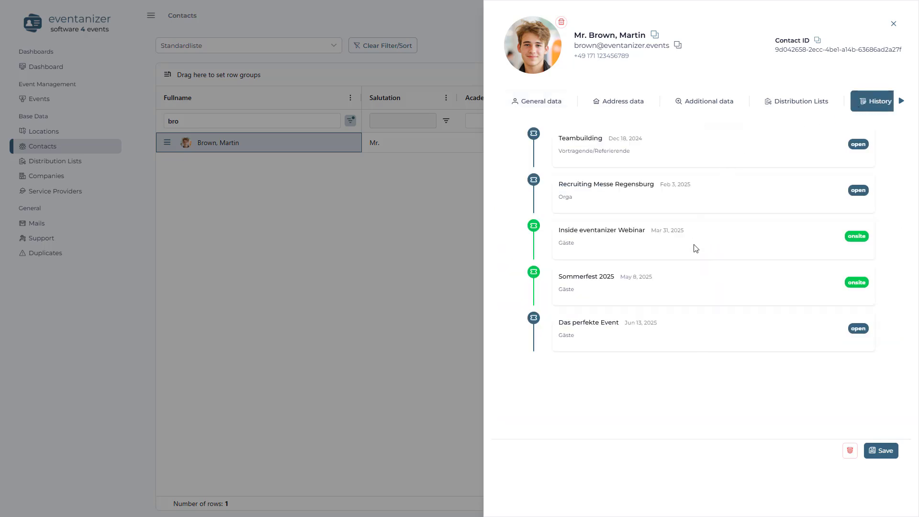
{"action": "left_click", "coordinate": [893, 24]}
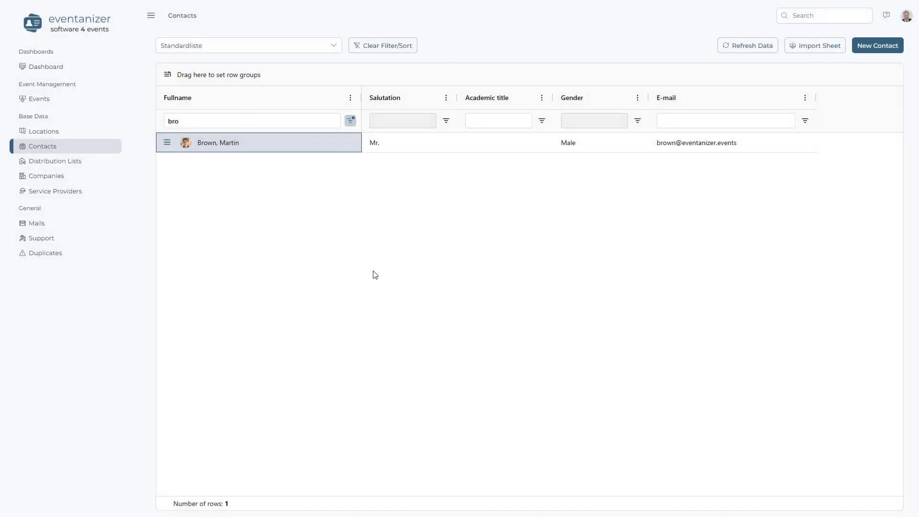
Step: Return to the duplicates and check the merge status of the contacts in the second group
{"action": "left_click", "coordinate": [63, 253]}
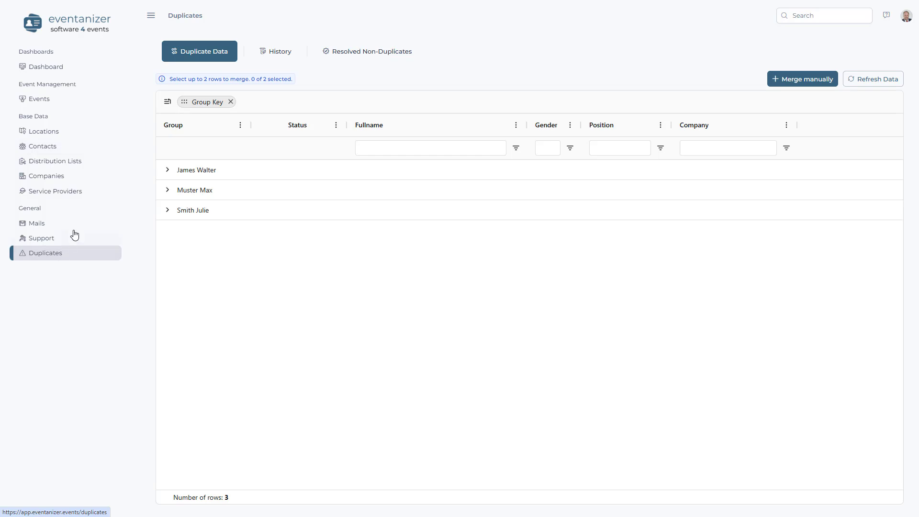
{"action": "left_click", "coordinate": [167, 191]}
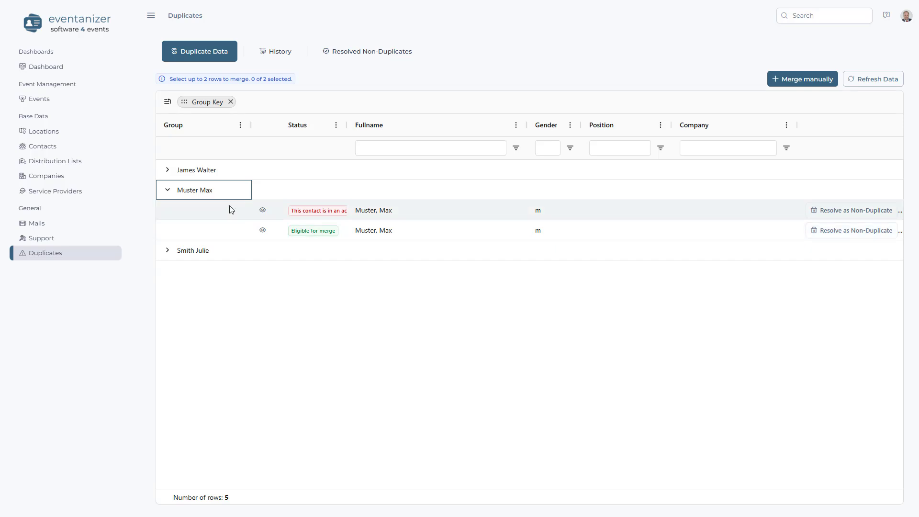
{"action": "left_click", "coordinate": [168, 191]}
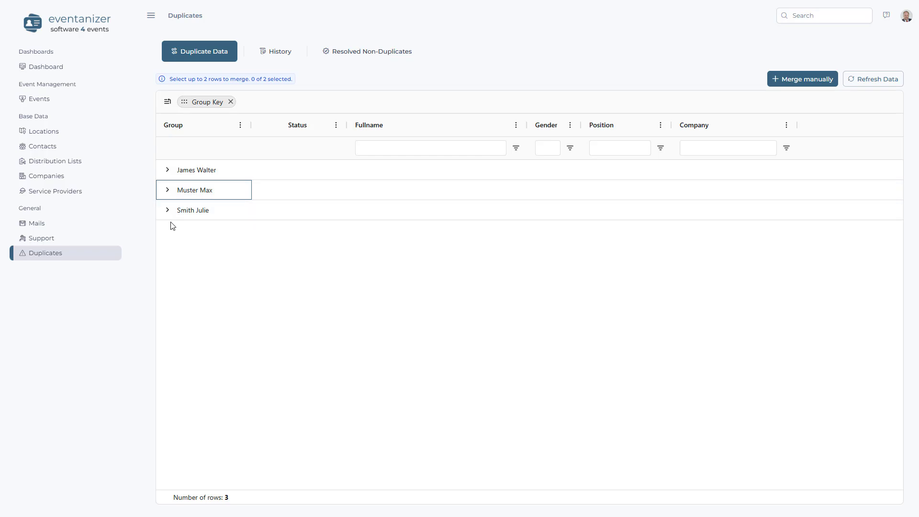
Step: Resolve the Sondermeyer AG contact in the last duplicate group as a non-duplicate and refresh the resolved non-duplicates list
{"action": "left_click", "coordinate": [167, 211]}
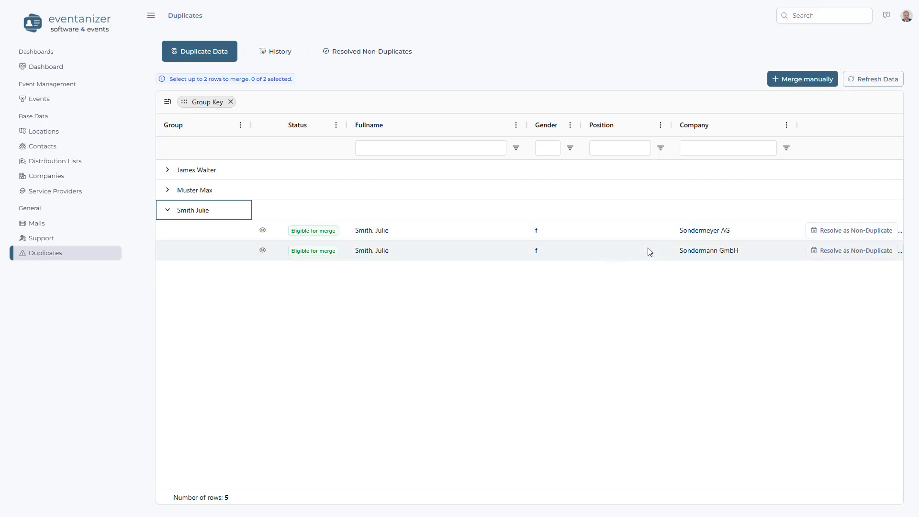
{"action": "left_click", "coordinate": [837, 235]}
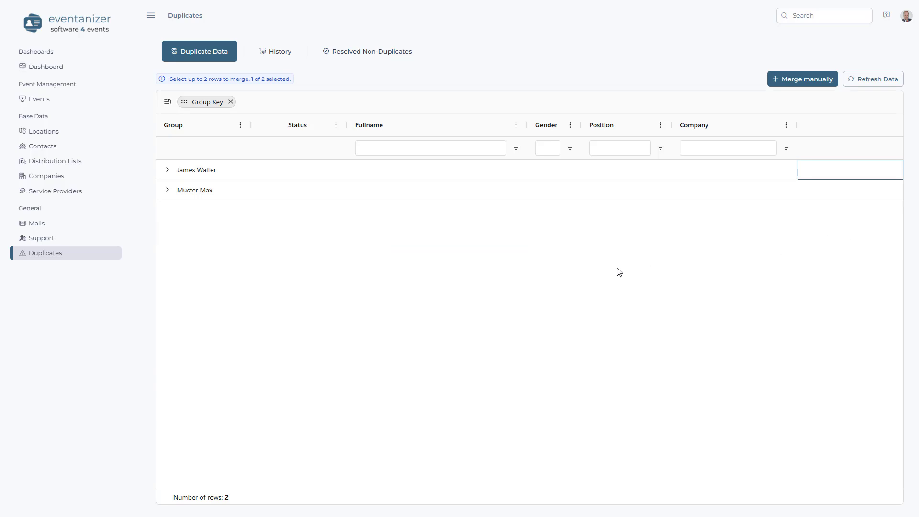
{"action": "left_click", "coordinate": [343, 59]}
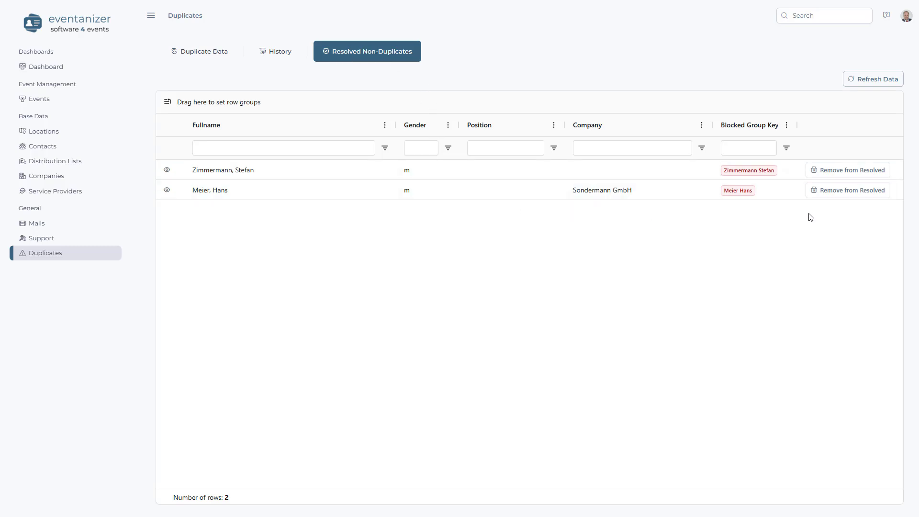
{"action": "left_click", "coordinate": [852, 83]}
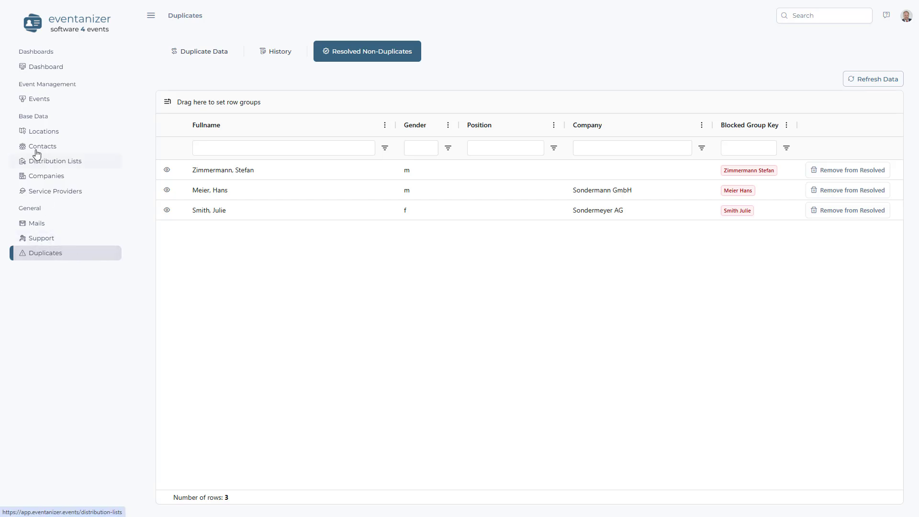
Step: Merge the two Sondermann GmbH contacts in the first duplicate group, choosing XL as the T-Shirt Größe for Sommerfest 2025
{"action": "left_click", "coordinate": [204, 53]}
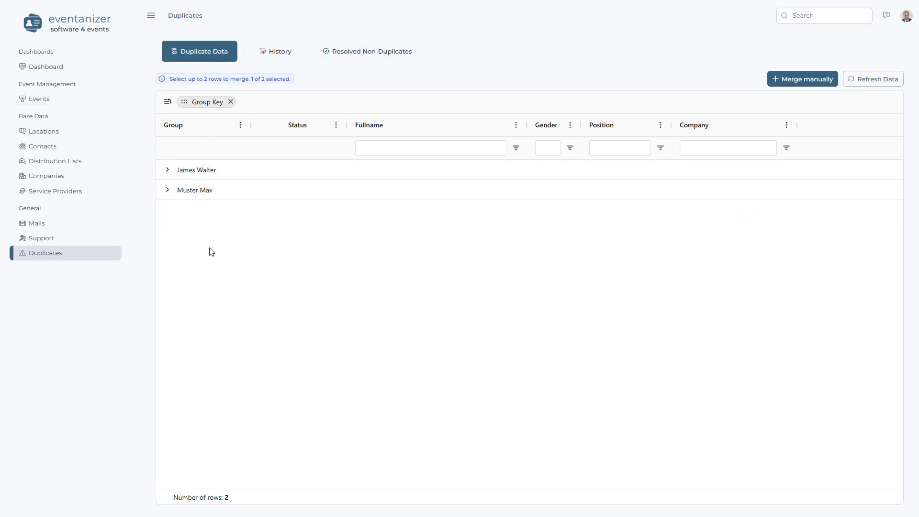
{"action": "left_click", "coordinate": [167, 171]}
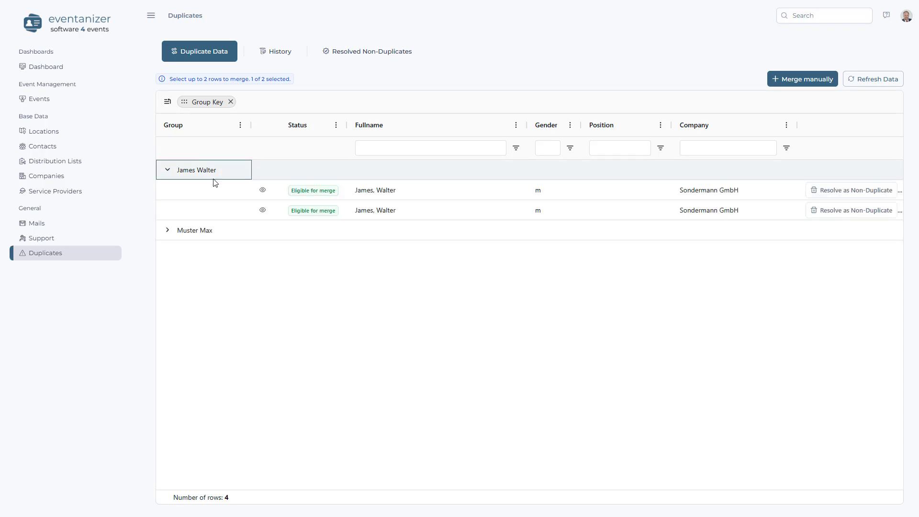
{"action": "left_click", "coordinate": [234, 197]}
{"action": "left_click", "coordinate": [234, 207]}
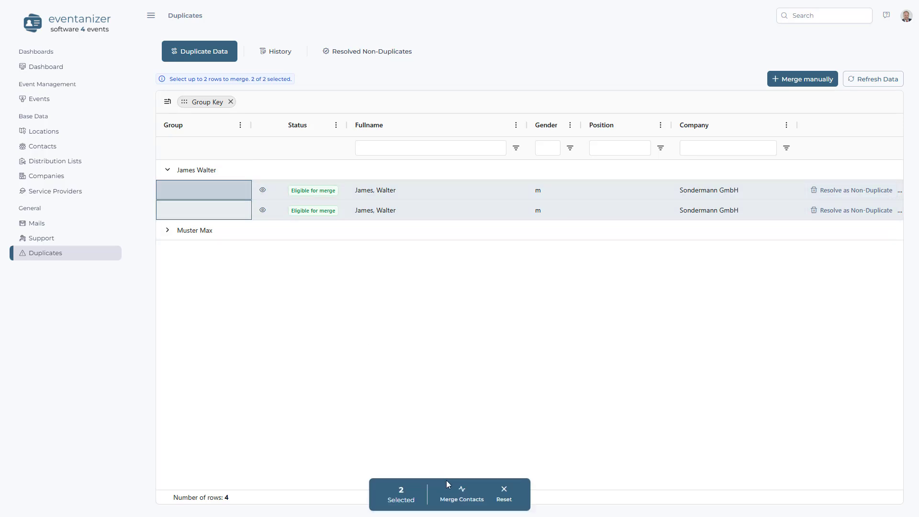
{"action": "left_click", "coordinate": [461, 507]}
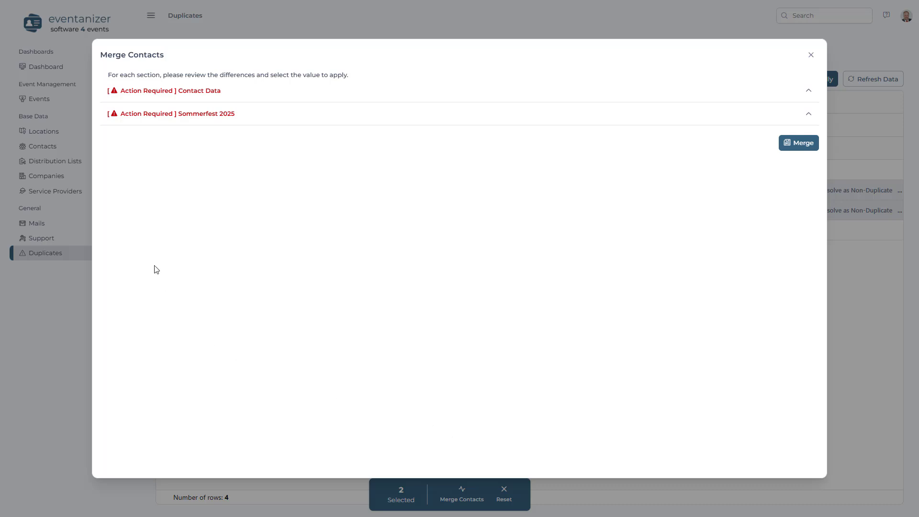
{"action": "left_click", "coordinate": [142, 93]}
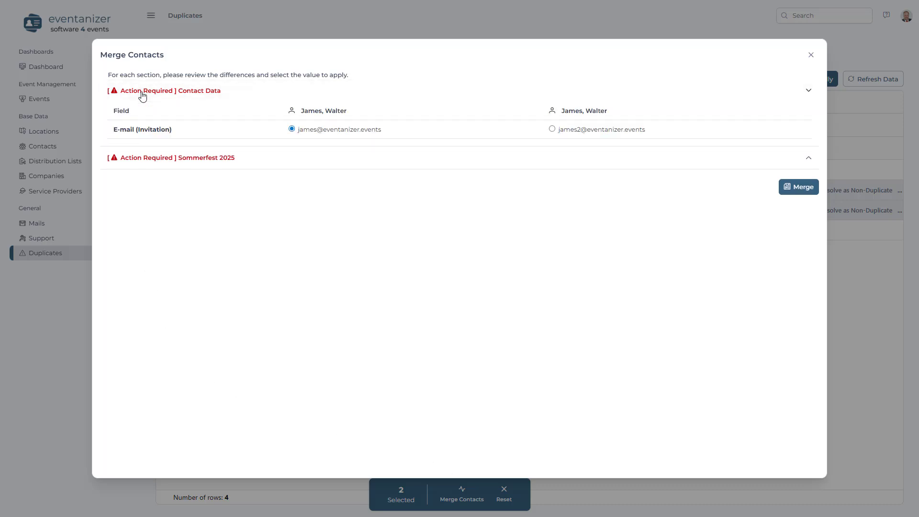
{"action": "left_click", "coordinate": [167, 157]}
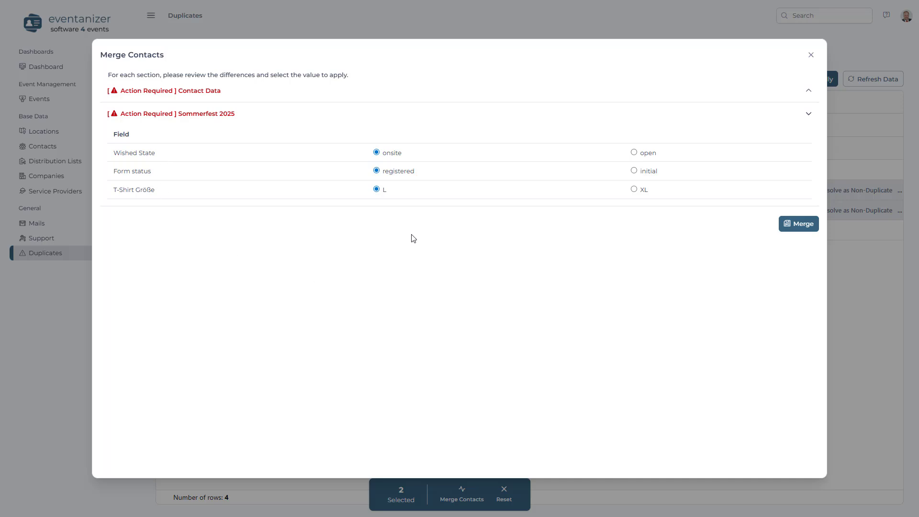
{"action": "left_click", "coordinate": [634, 189]}
{"action": "left_click", "coordinate": [788, 228]}
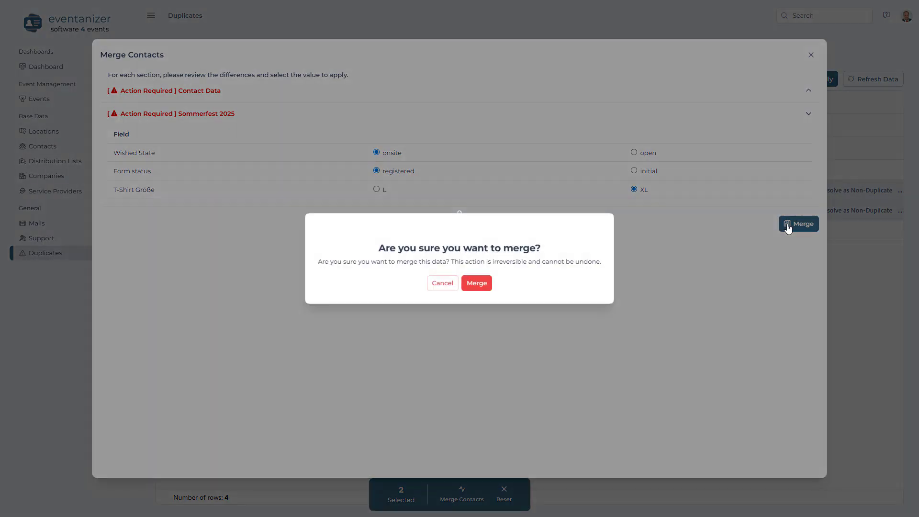
{"action": "left_click", "coordinate": [488, 286]}
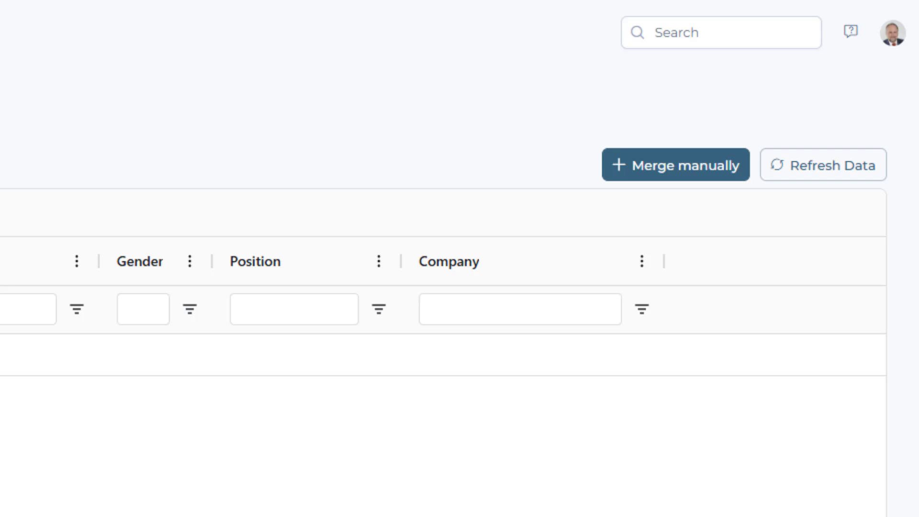
Step: Start a manual merge, filter the contacts by the shared first name and select the two matching Sondermeyer AG contacts
{"action": "left_click", "coordinate": [648, 165]}
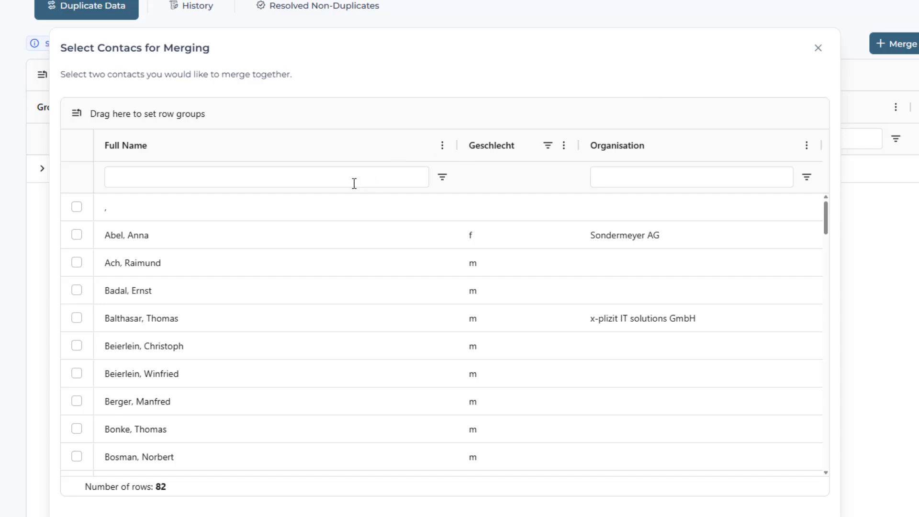
{"action": "left_click", "coordinate": [152, 179]}
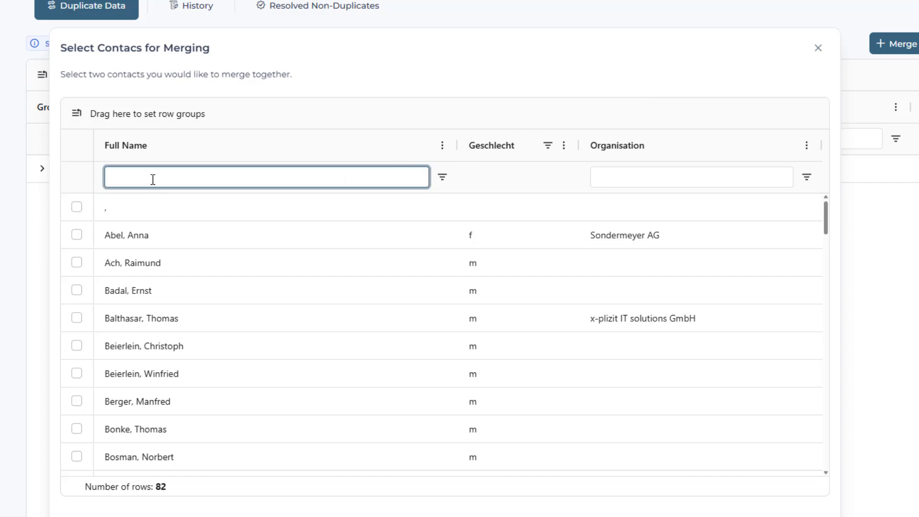
{"action": "type", "text": "betti"}
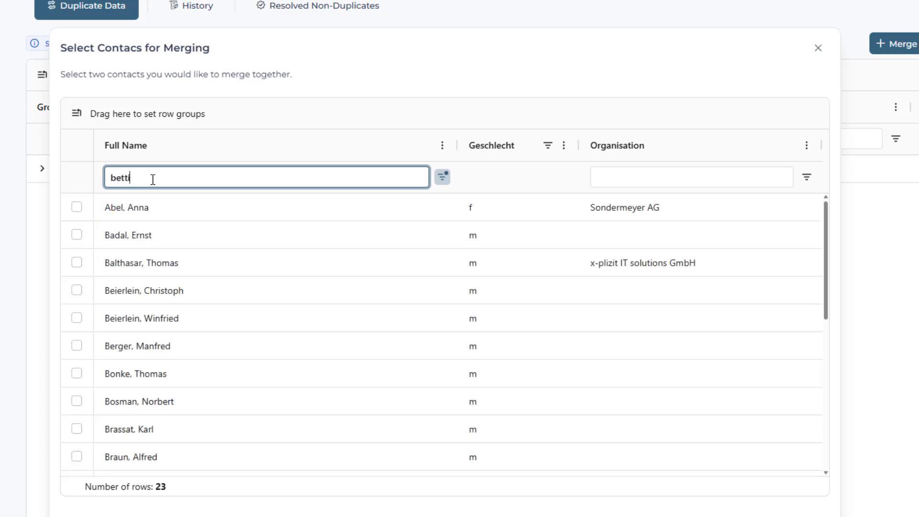
{"action": "type", "text": "na"}
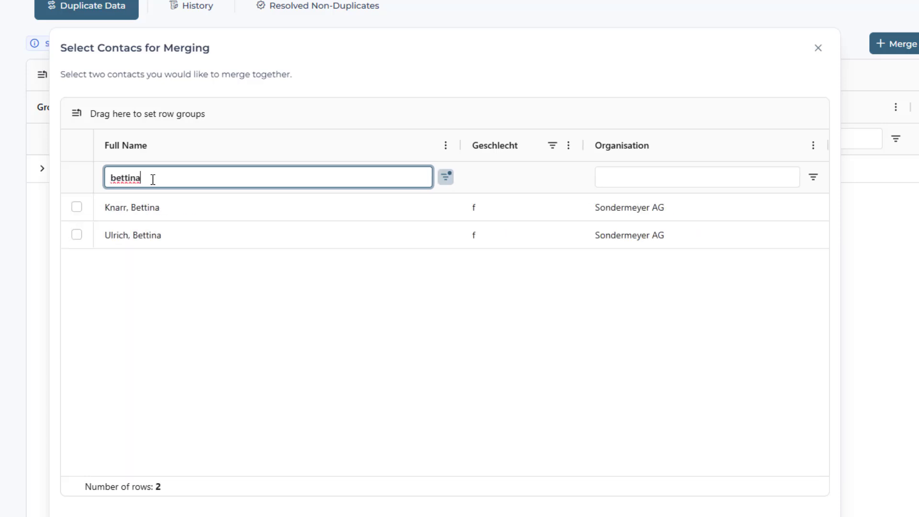
{"action": "left_click", "coordinate": [77, 209]}
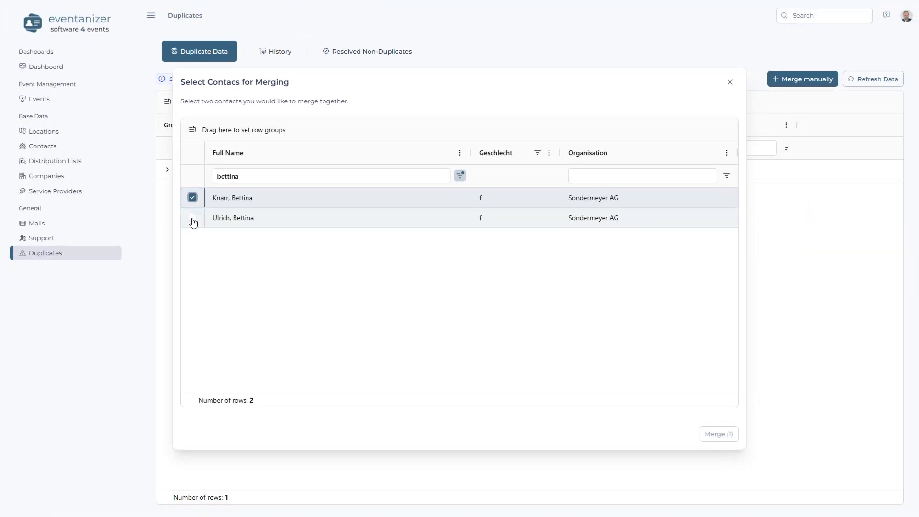
{"action": "left_click", "coordinate": [135, 226]}
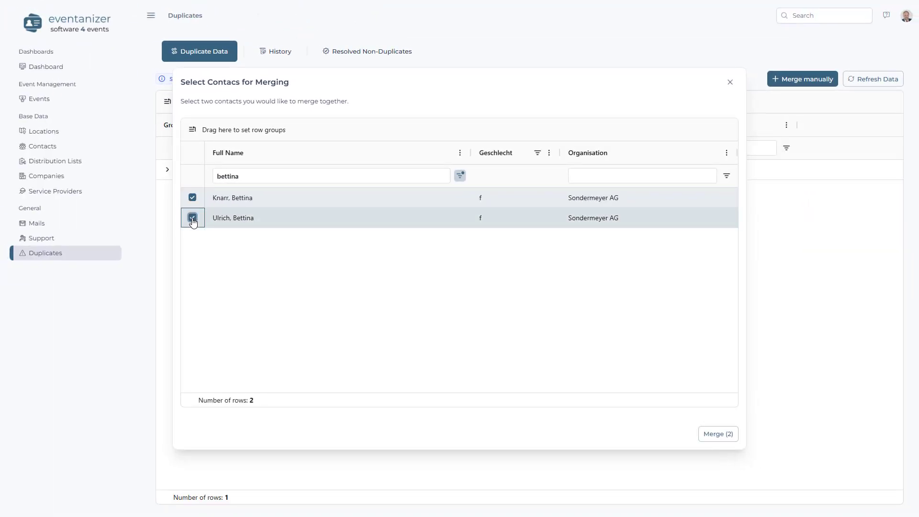
Step: Review the contact data differences and merge the two contacts, keeping the first-listed contact's last name, full name and invitation e-mail
{"action": "left_click", "coordinate": [719, 438]}
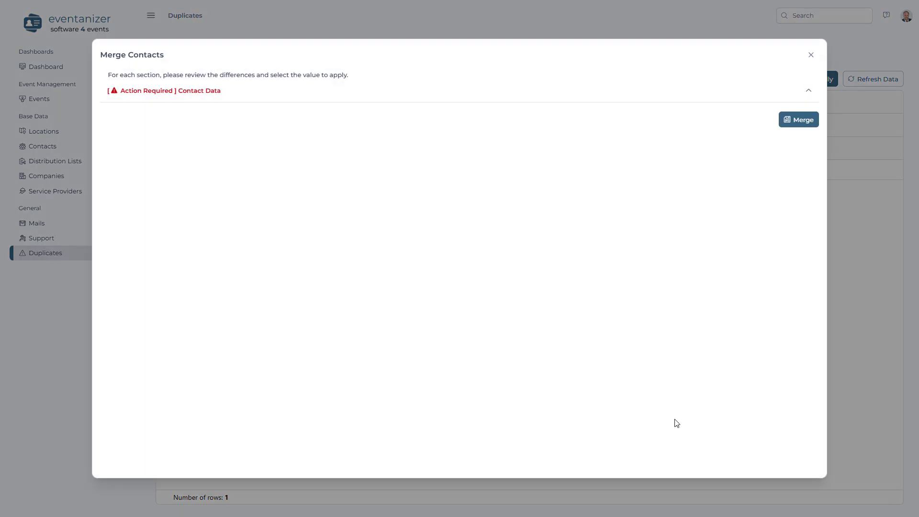
{"action": "left_click", "coordinate": [127, 94]}
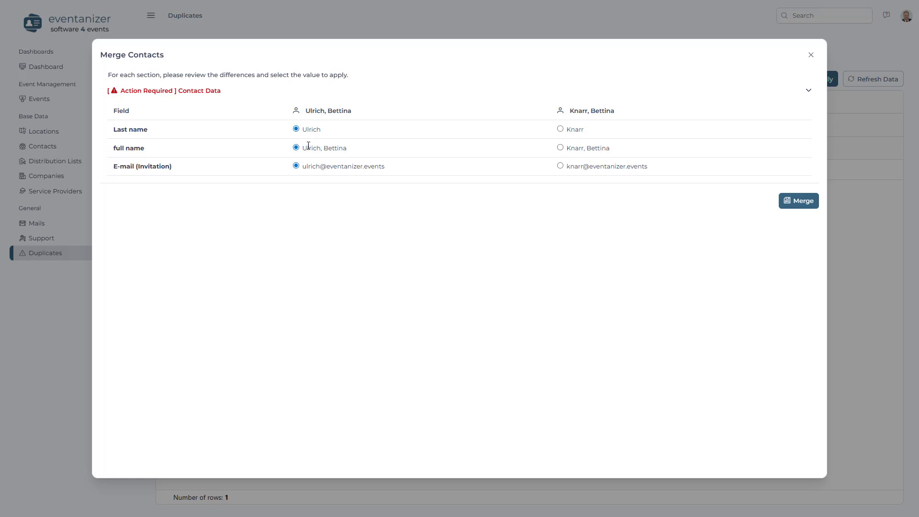
{"action": "left_click", "coordinate": [792, 203]}
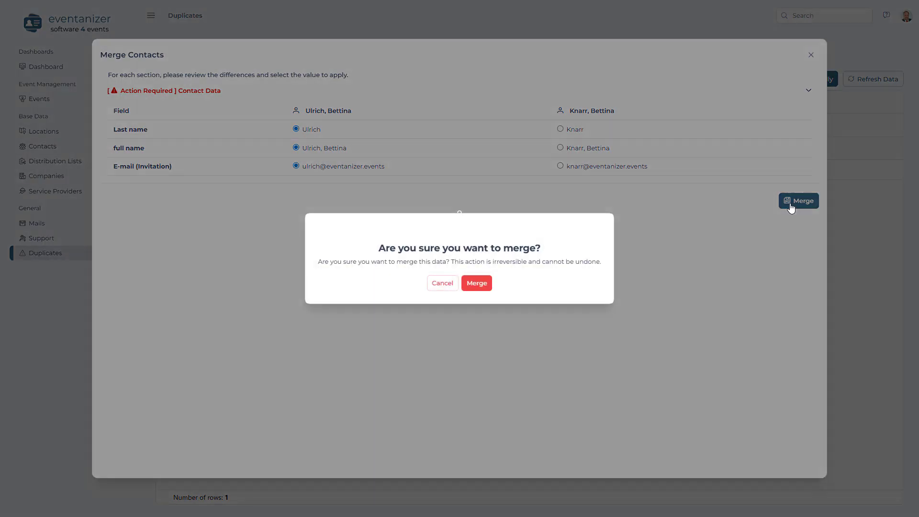
{"action": "left_click", "coordinate": [483, 284]}
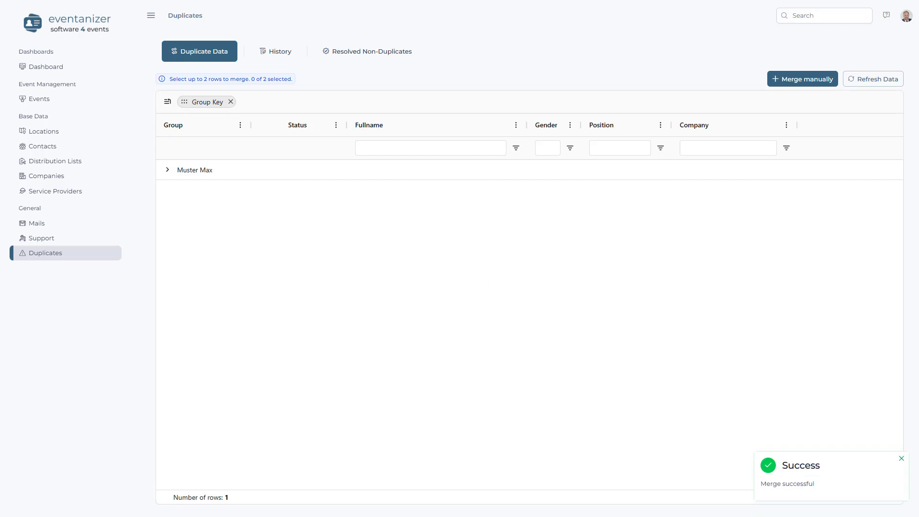